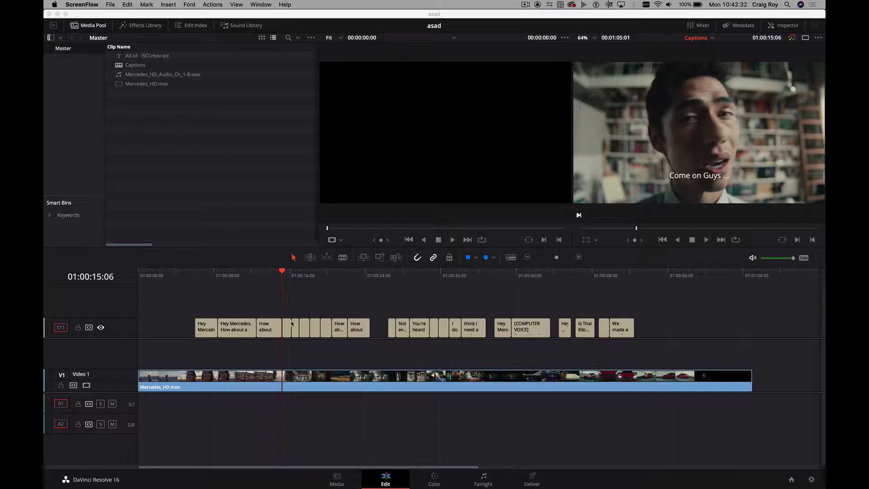
# - Scrub back along the timeline to 01:00:12:13 to preview the captions over the video
pyautogui.click(295, 282)
pyautogui.moveTo(294, 279); pyautogui.dragTo(250, 290)
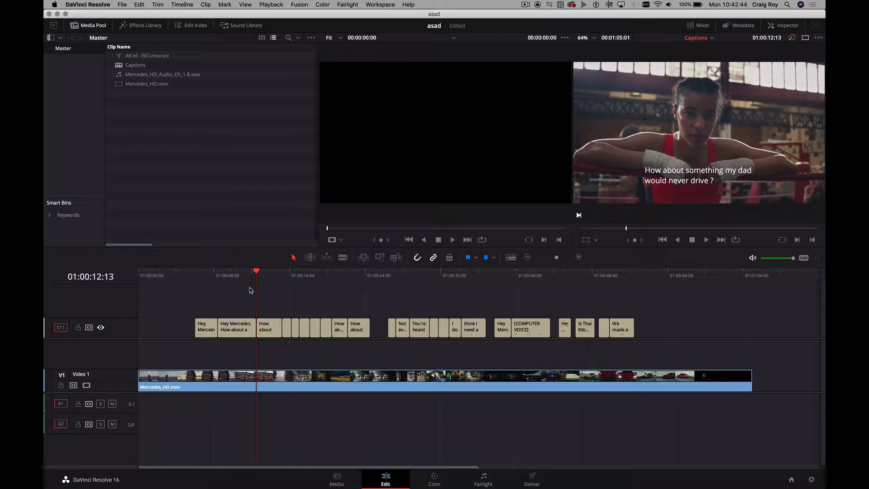
# - In the clip attributes of Mercedes_HD_Audio_Ch_1-8.wav, set audio track 1 to 5.1 and audio track 2 to Stereo
pyautogui.rightClick(163, 76)
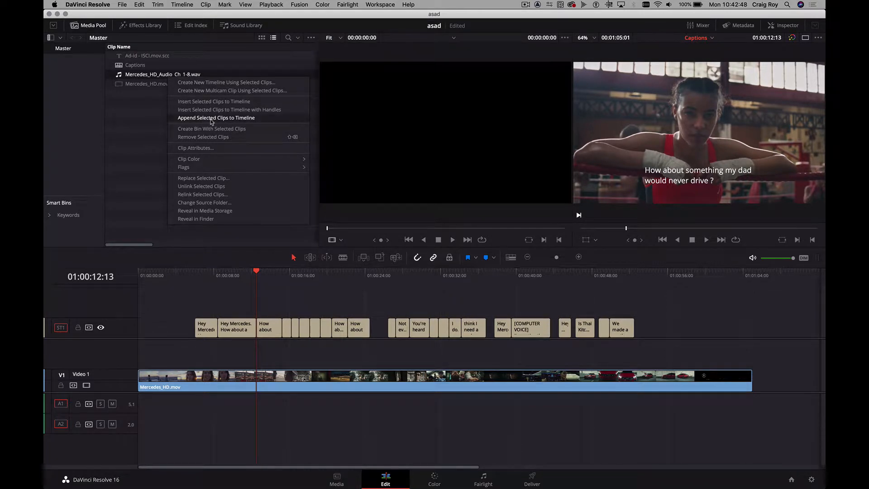
pyautogui.click(216, 148)
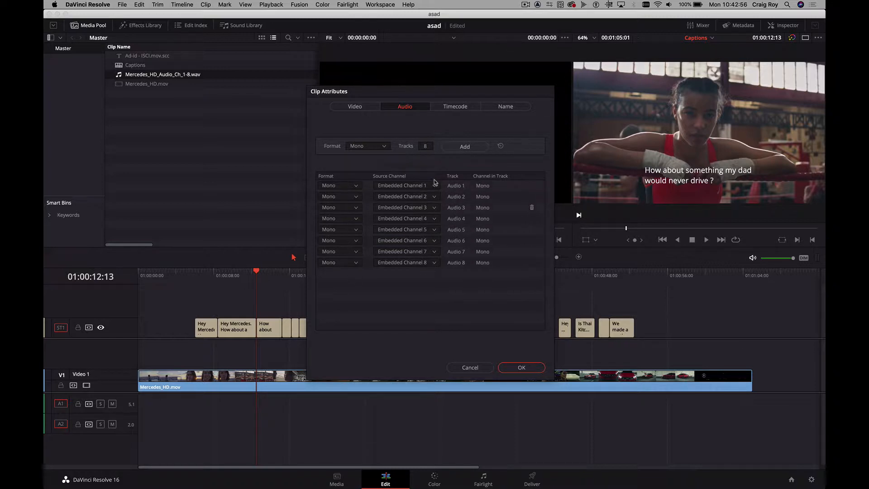
pyautogui.click(342, 186)
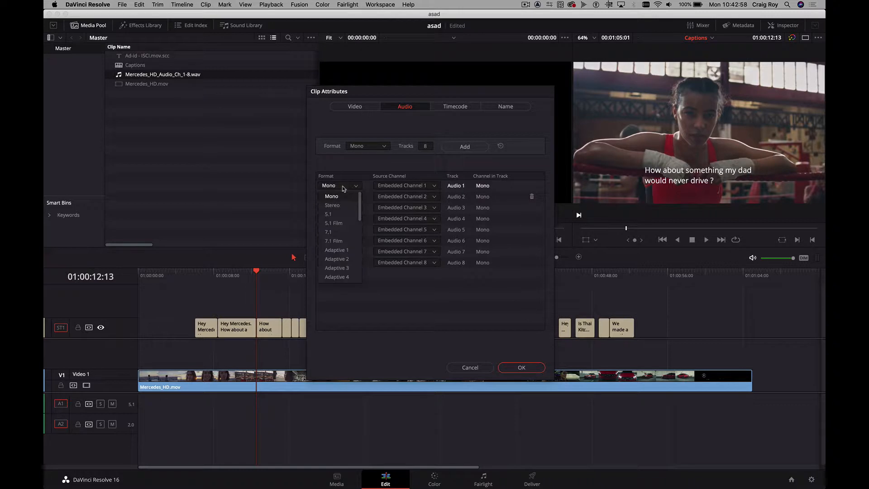
pyautogui.click(339, 215)
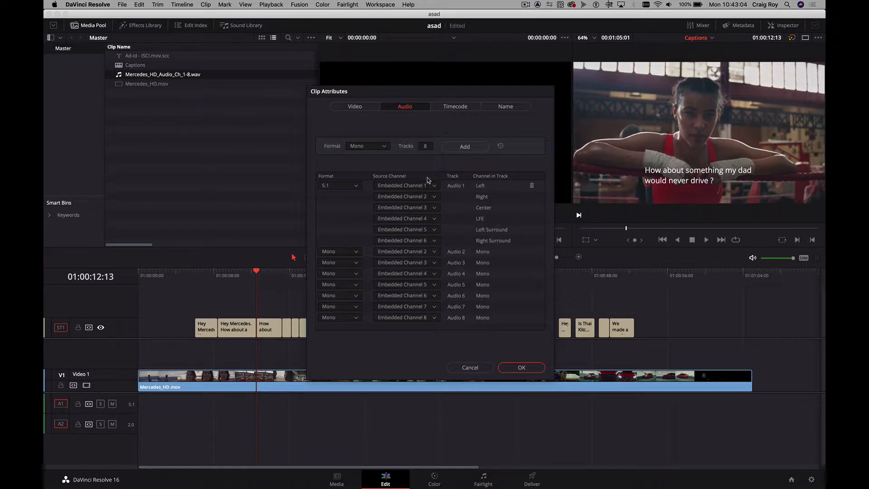
pyautogui.click(357, 252)
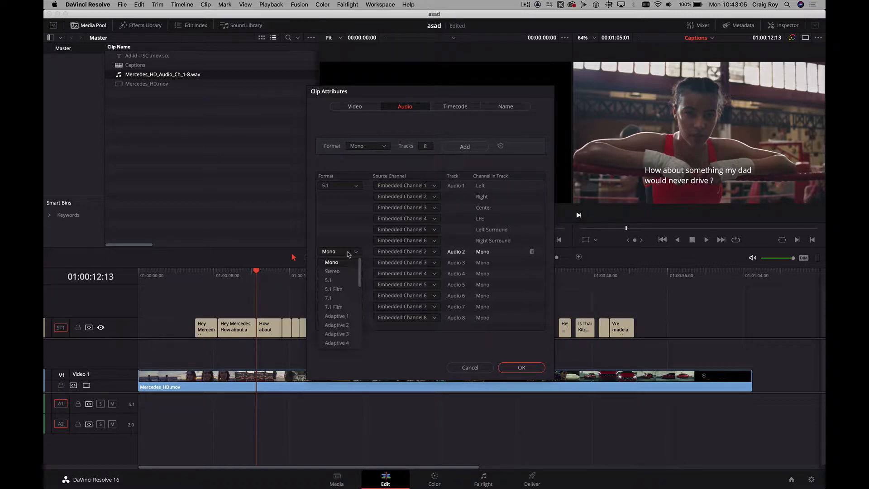
pyautogui.click(332, 270)
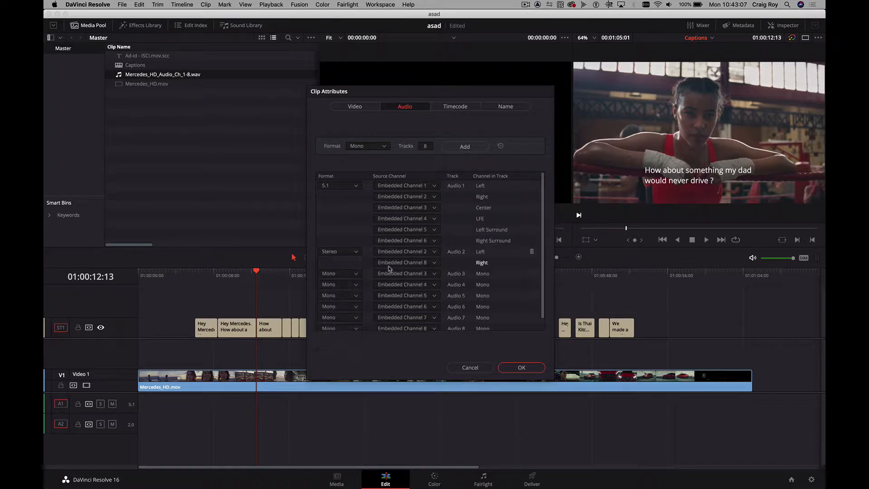
# - Delete all remaining mono tracks below the 5.1 and stereo tracks in the clip's audio attributes
pyautogui.click(533, 273)
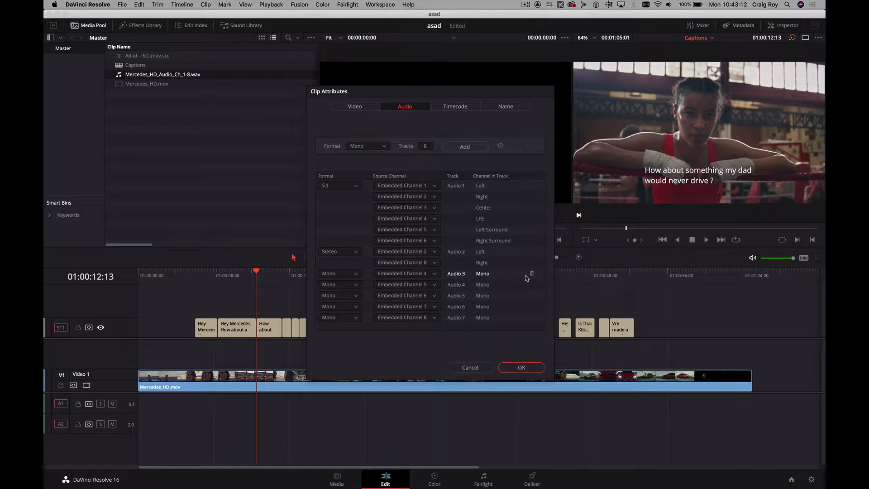
pyautogui.click(533, 274)
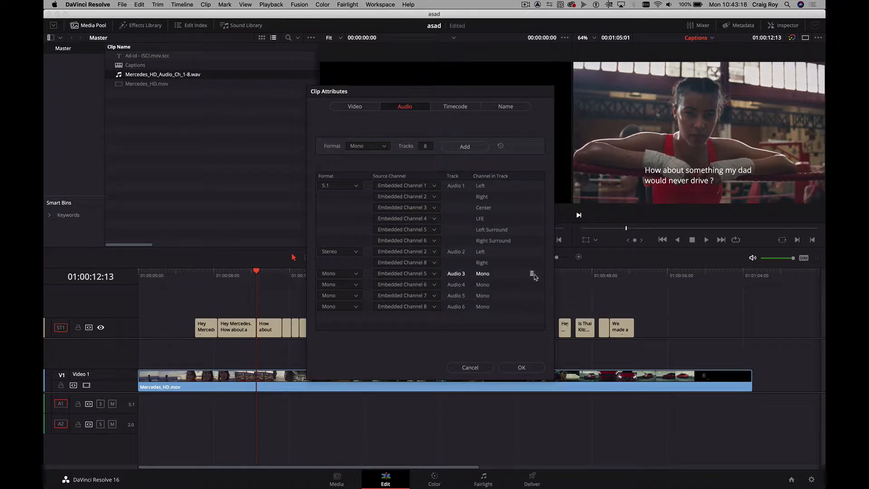
pyautogui.click(533, 275)
pyautogui.click(533, 274)
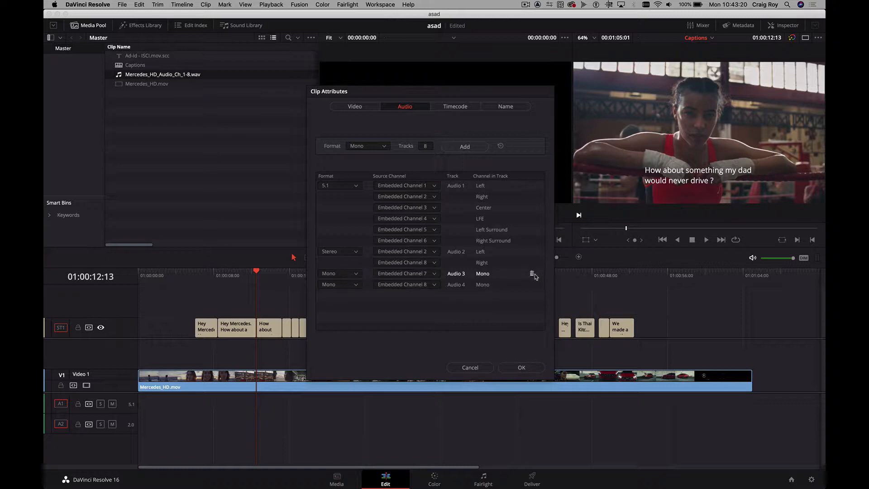
pyautogui.click(533, 274)
pyautogui.click(533, 274)
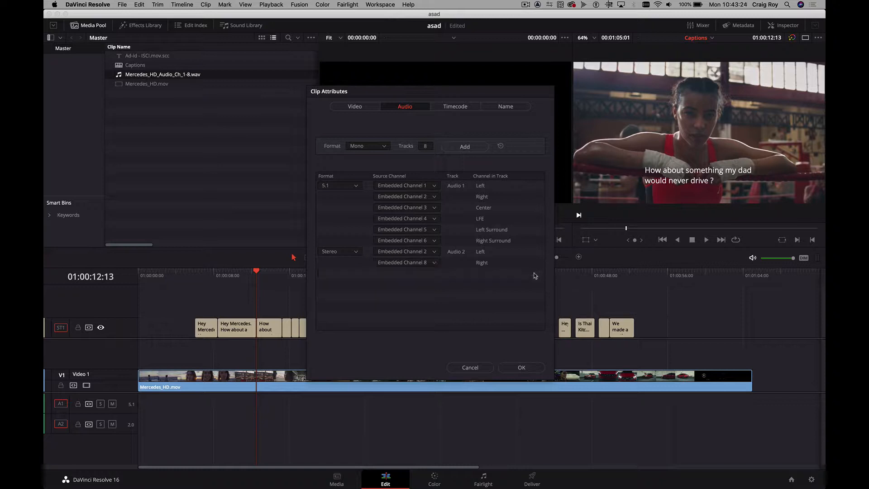
# - Assign Embedded Channel 7 to the stereo track's left channel, apply the attributes, and place the WAV clip at the timeline start on A1 and A2
pyautogui.click(430, 251)
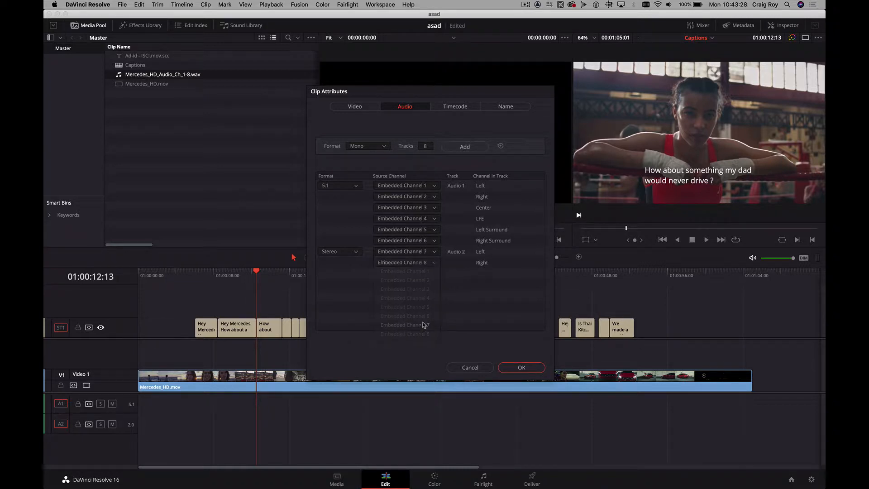
pyautogui.click(403, 308)
pyautogui.click(520, 367)
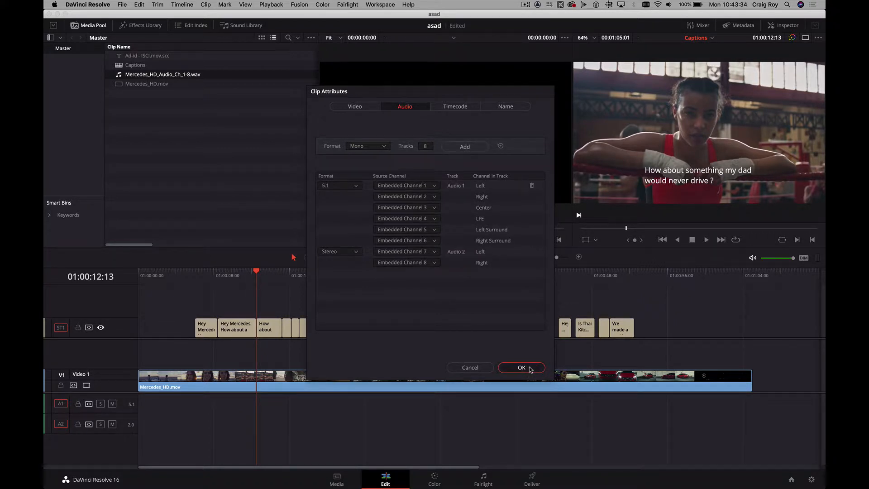
pyautogui.moveTo(177, 76); pyautogui.dragTo(138, 404)
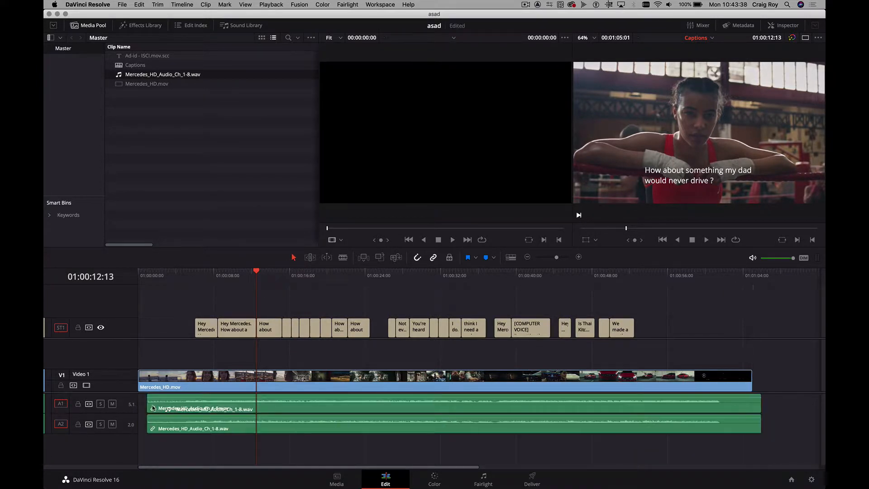
# - Set the track type of audio track A1 to 5.1 and of audio track A2 to Stereo
pyautogui.rightClick(117, 402)
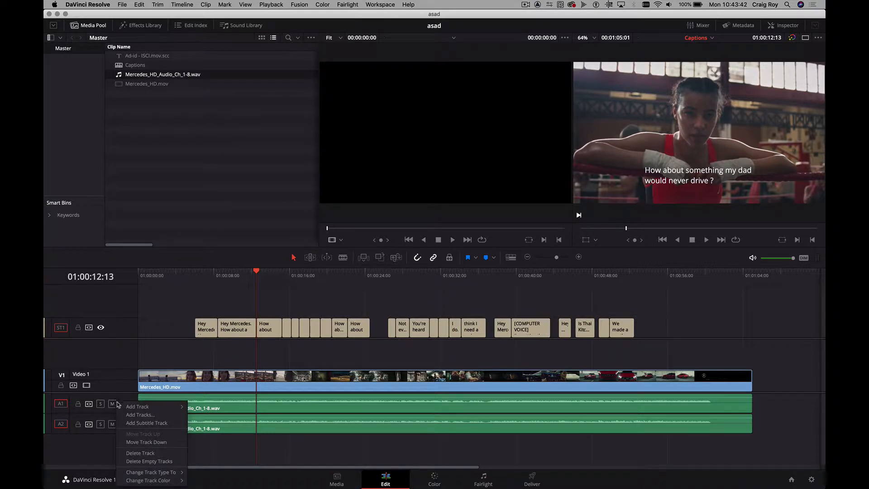
pyautogui.moveTo(149, 473)
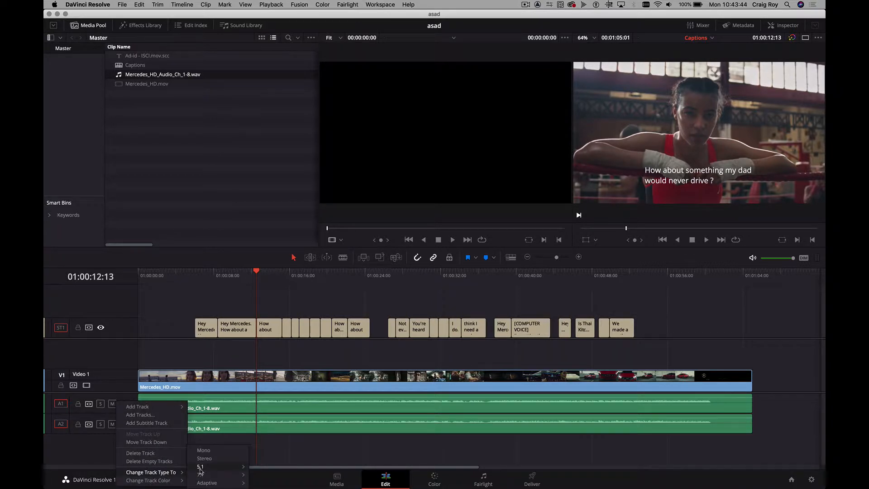
pyautogui.moveTo(204, 467)
pyautogui.click(263, 469)
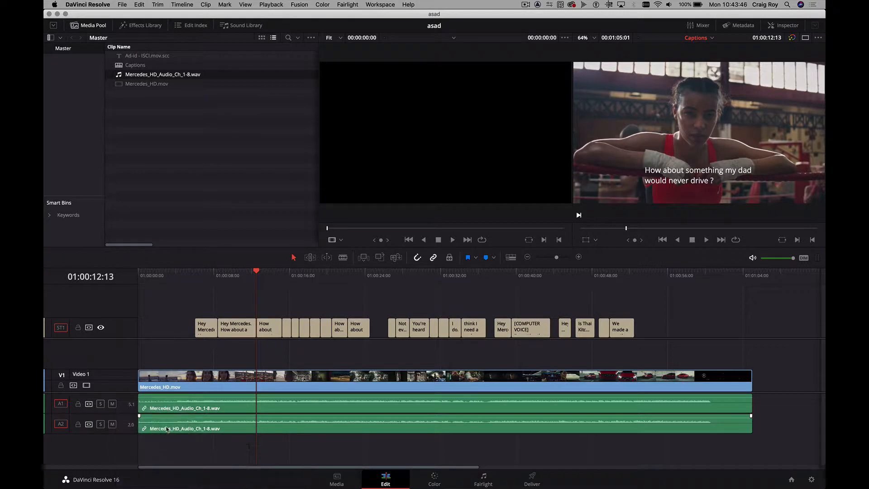
pyautogui.rightClick(134, 426)
pyautogui.moveTo(190, 411)
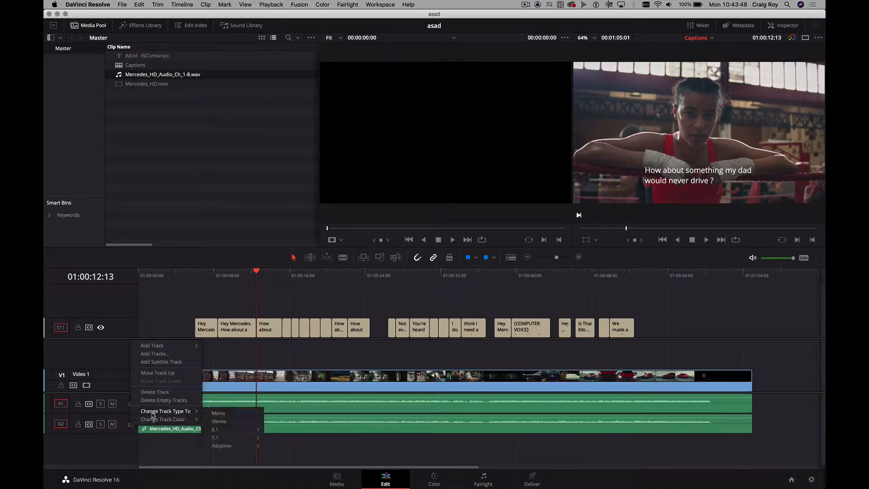
pyautogui.click(219, 422)
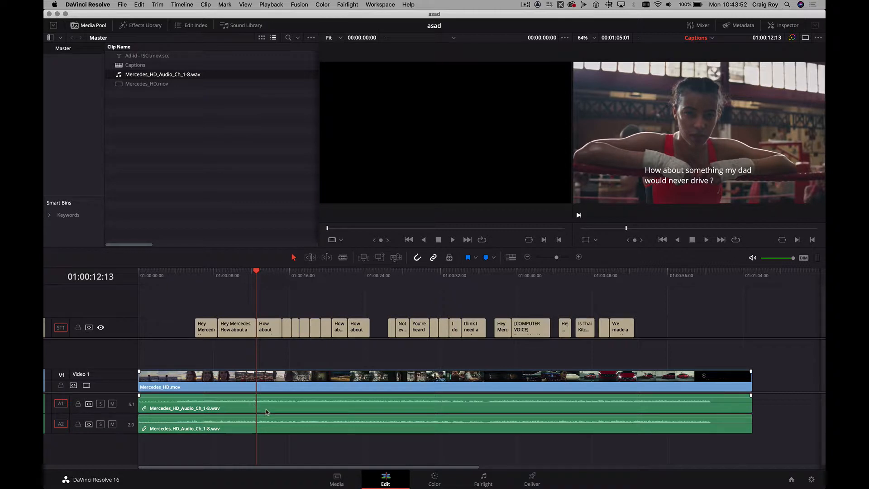
# - Play a short section on the Fairlight page to check both tracks' audio levels, and return to the Edit page
pyautogui.click(479, 484)
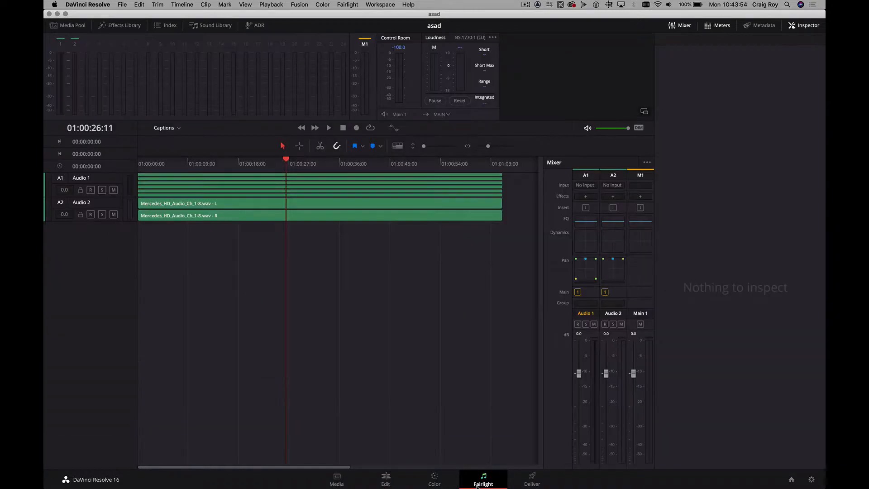
pyautogui.press('space')
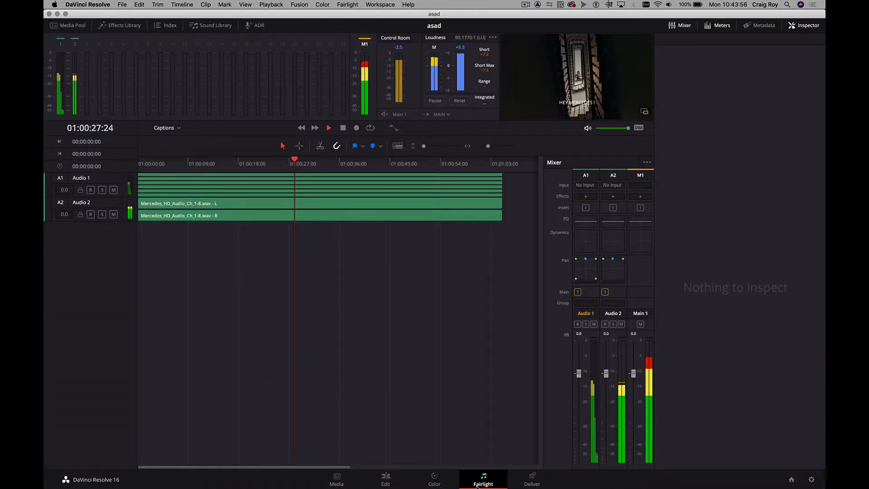
pyautogui.press('space')
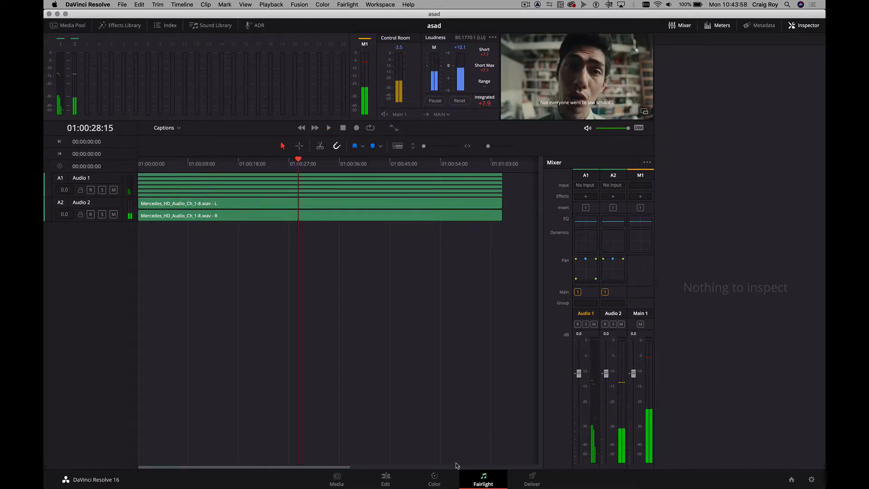
pyautogui.click(383, 480)
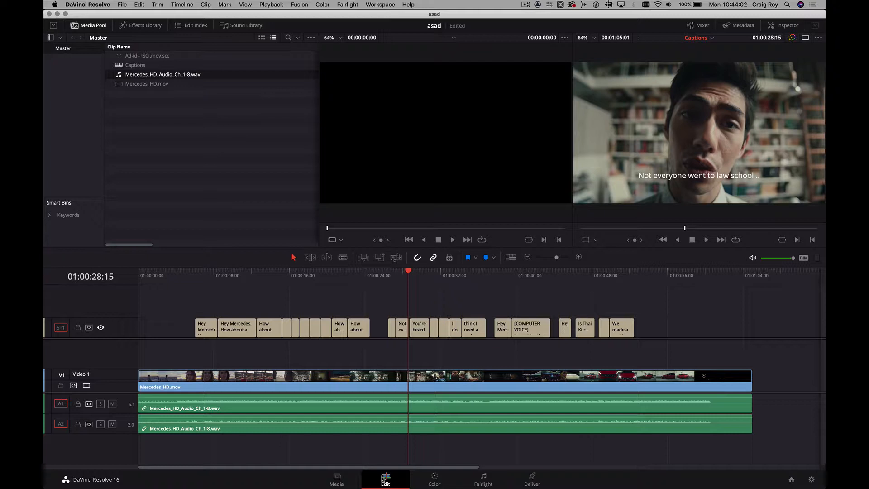
# - On the Deliver page, set the video export format to MXF OP1A and the codec to XDCAM MPEG2
pyautogui.click(533, 480)
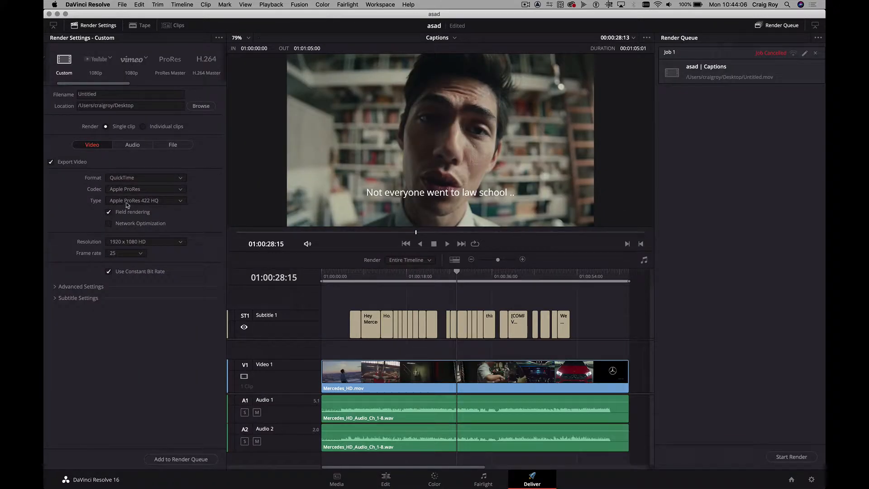
pyautogui.click(145, 177)
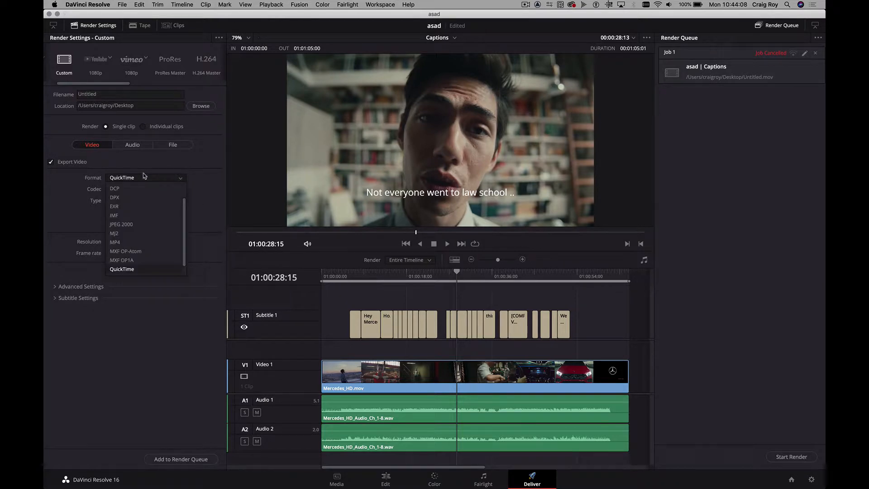
pyautogui.click(121, 260)
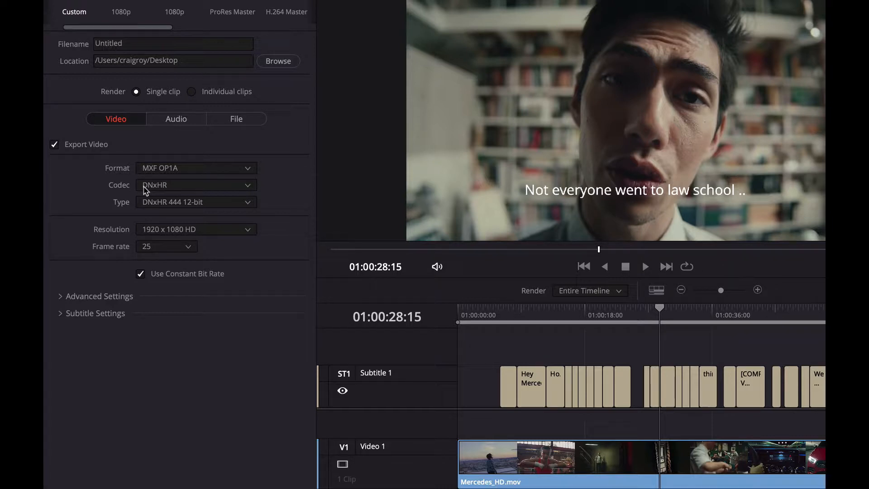
pyautogui.click(197, 184)
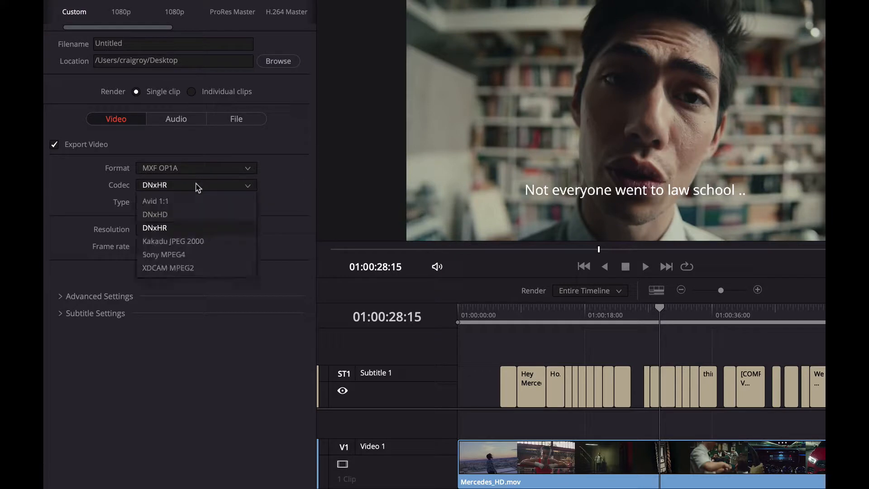
pyautogui.click(186, 268)
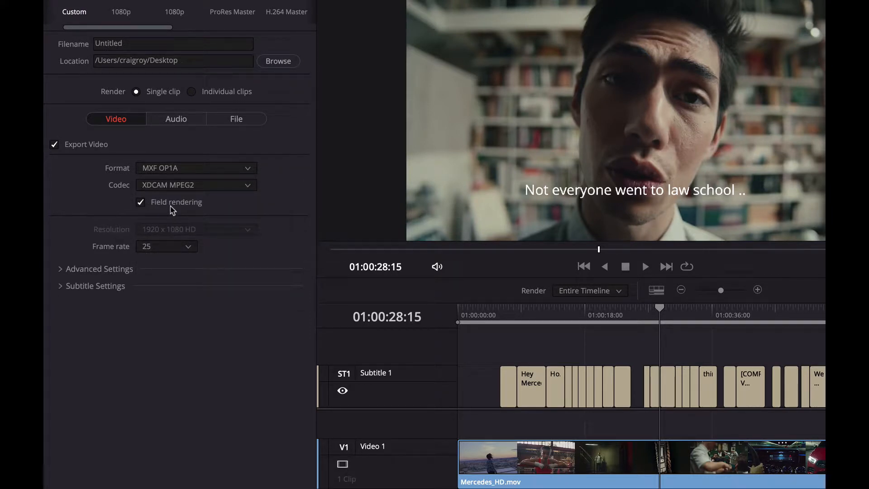
# - In the subtitle export settings, include Subtitle 1, set the format to As embedded captions and the codec to CEA-608
pyautogui.click(59, 287)
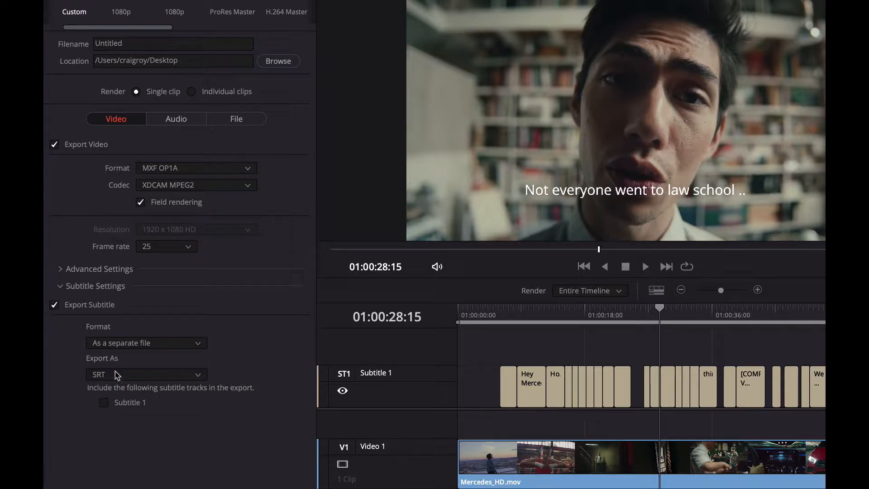
pyautogui.click(117, 403)
pyautogui.click(129, 374)
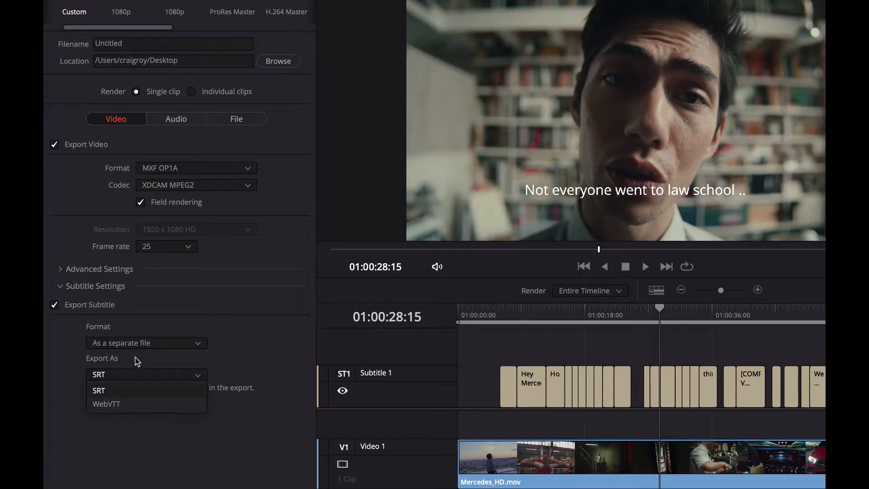
pyautogui.click(130, 375)
pyautogui.click(142, 343)
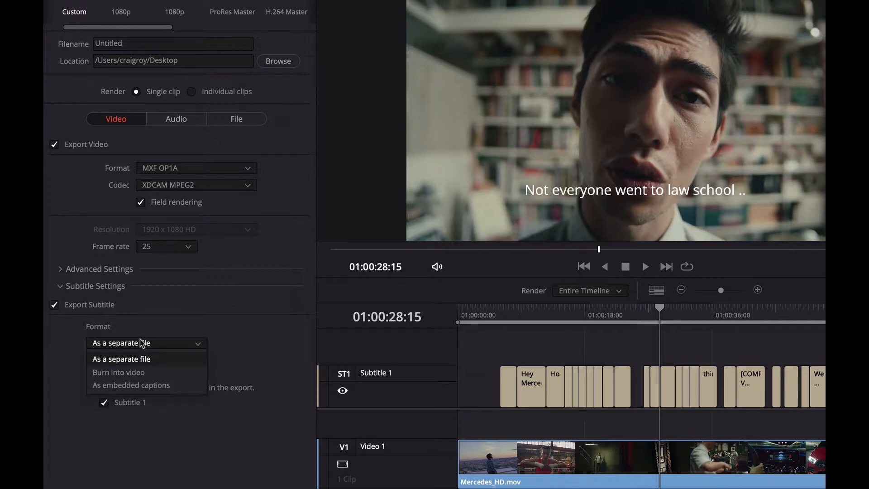
pyautogui.click(144, 385)
pyautogui.click(119, 373)
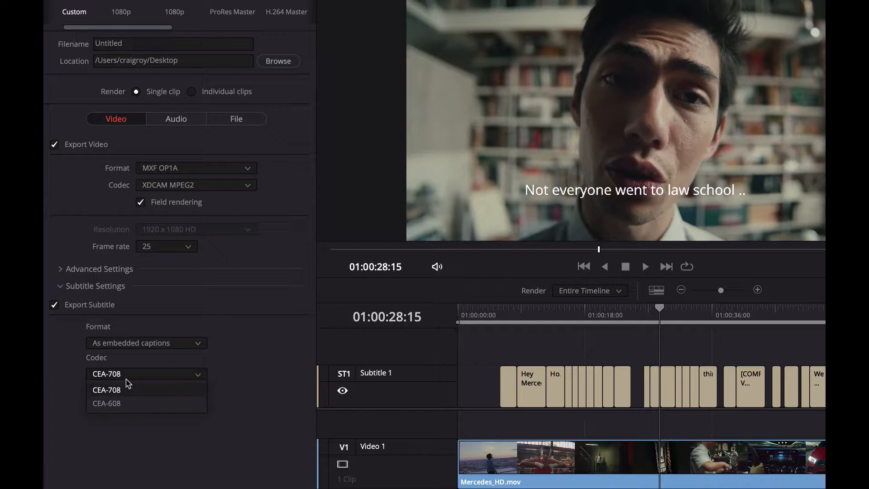
pyautogui.click(128, 405)
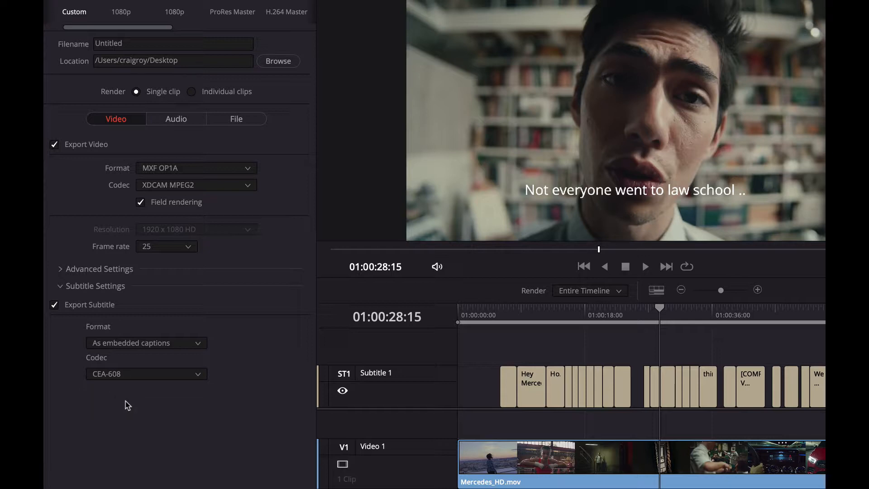
# - In the audio export settings, output Timeline Track 1 (5.1) as Output Track 1 and Timeline Track 2 (Stereo) as Output Track 2
pyautogui.click(176, 119)
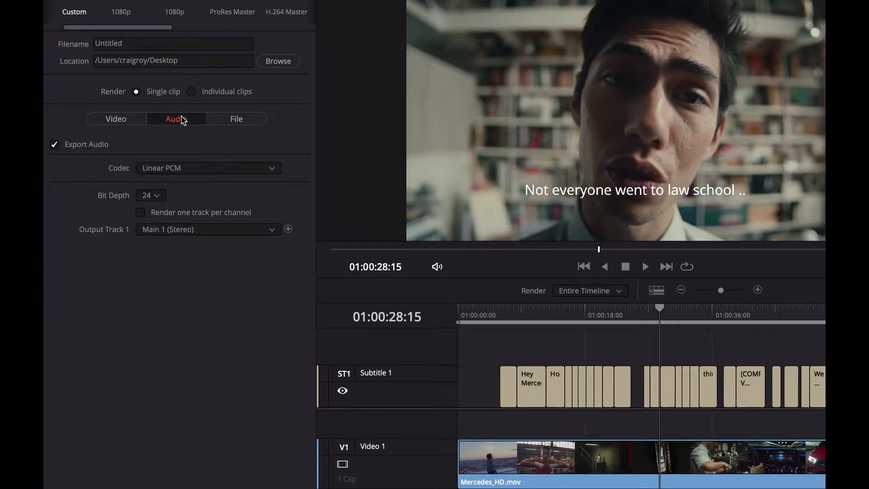
pyautogui.click(170, 229)
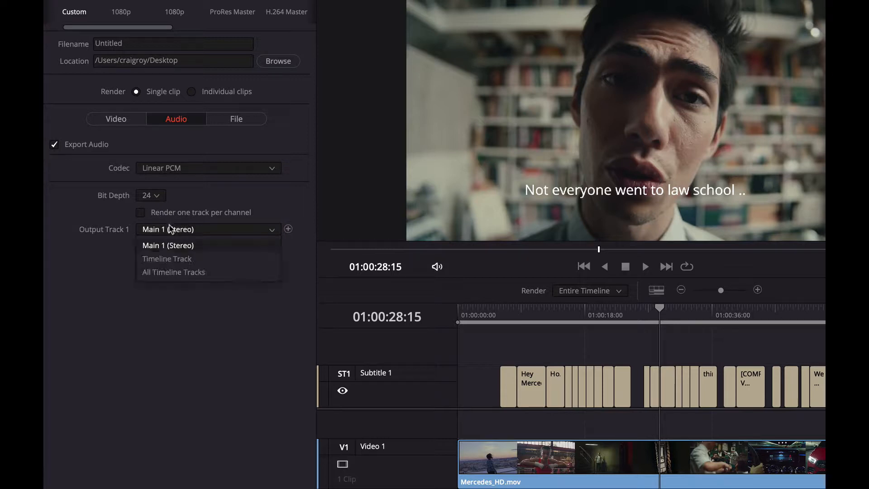
pyautogui.click(189, 264)
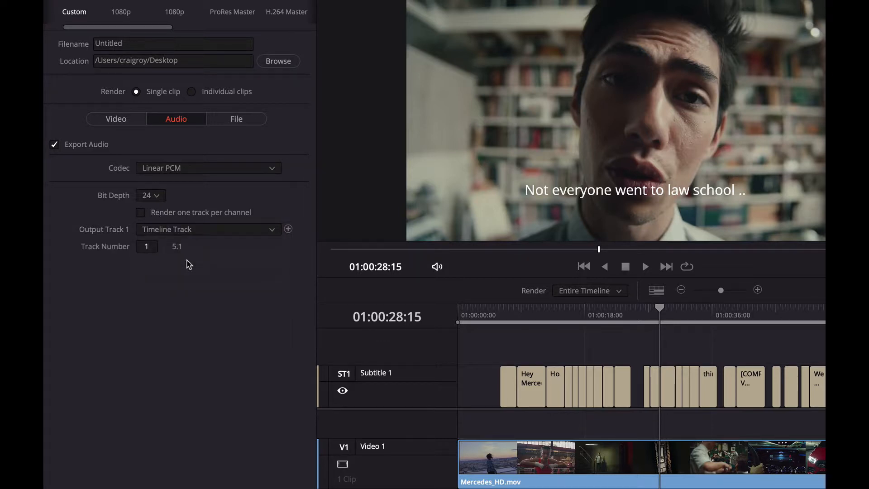
pyautogui.click(288, 229)
pyautogui.click(200, 265)
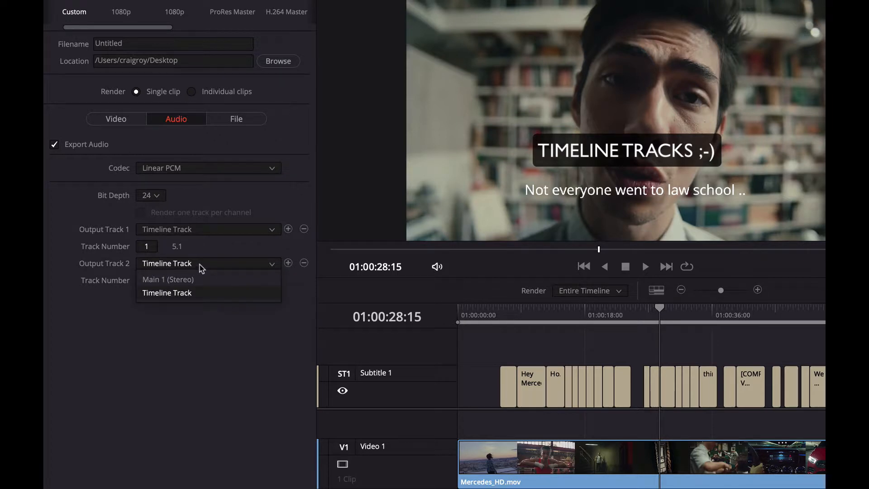
pyautogui.click(194, 293)
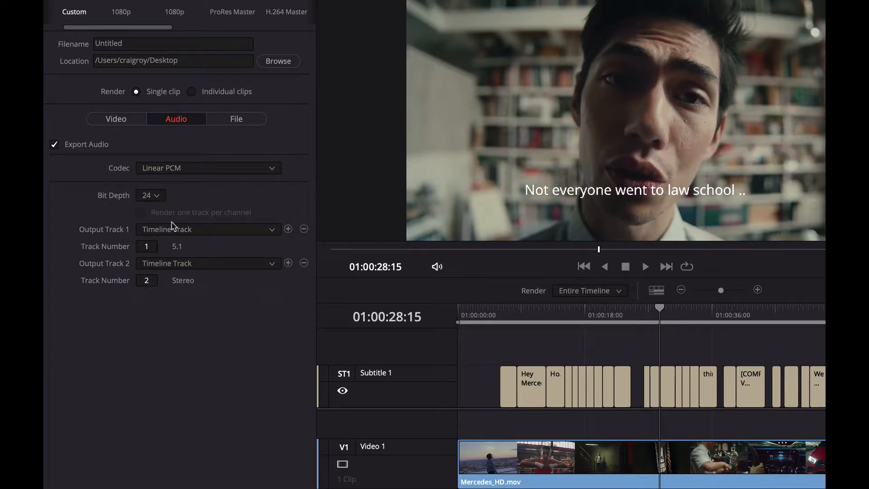
# - In the file export settings, make the filename use the timeline name
pyautogui.click(117, 119)
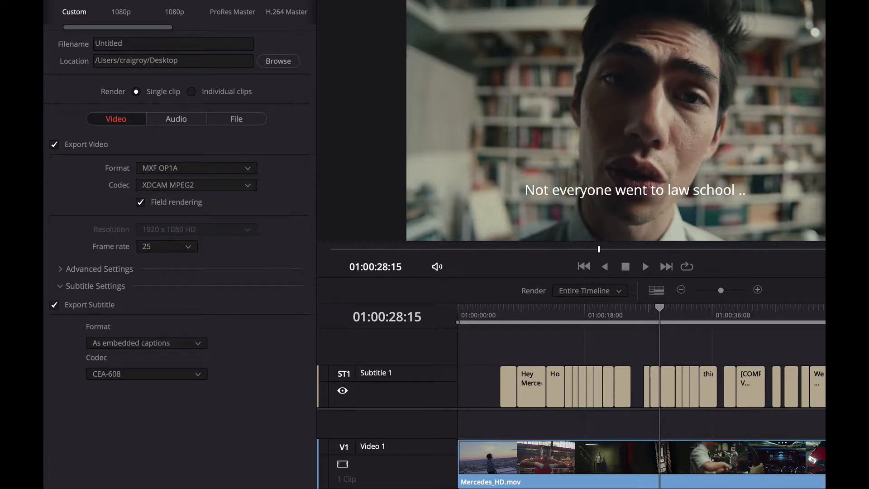
pyautogui.click(204, 119)
pyautogui.click(243, 119)
pyautogui.click(177, 158)
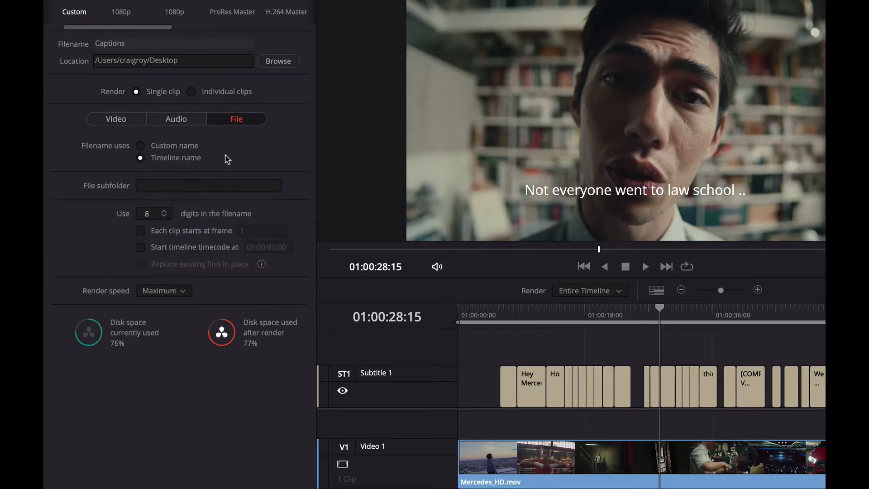
# - Add the MXF OP1A export to the render queue and start rendering it
pyautogui.click(116, 119)
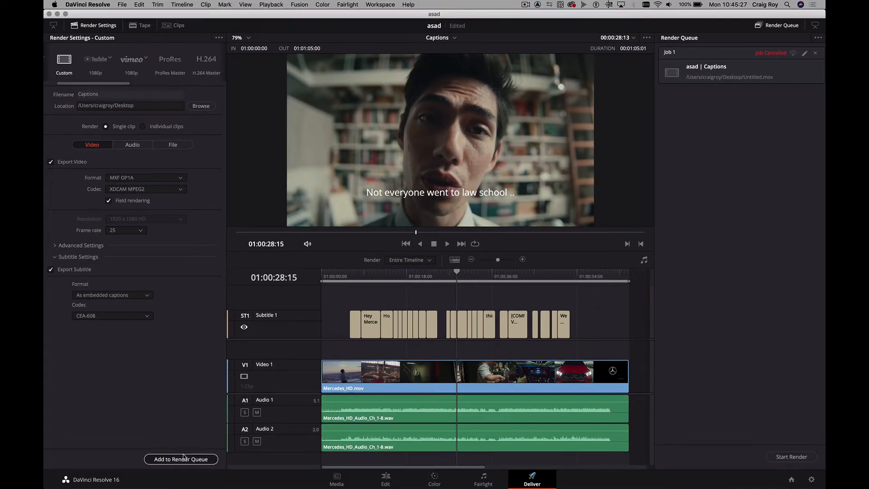
pyautogui.click(181, 460)
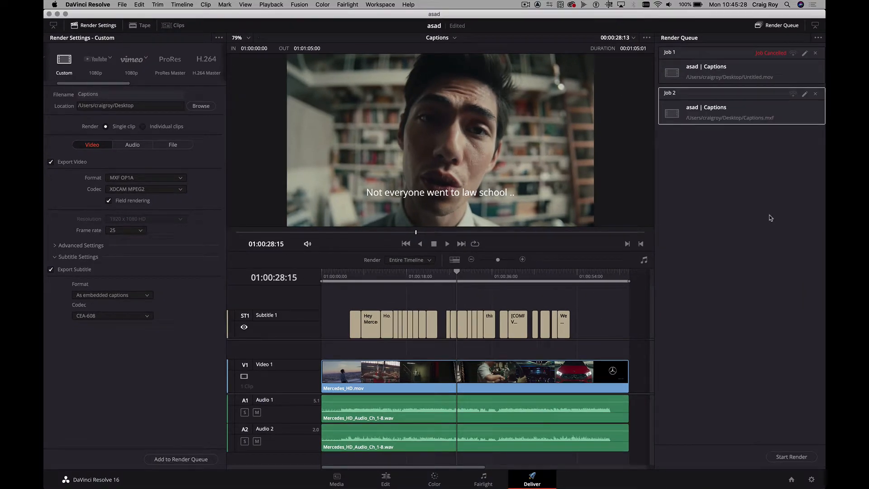
pyautogui.click(784, 457)
# - Open the rendered Captions.mxf from the desktop in MediaInfo, examine its video and audio stream details, and quit MediaInfo
pyautogui.press('super+h')
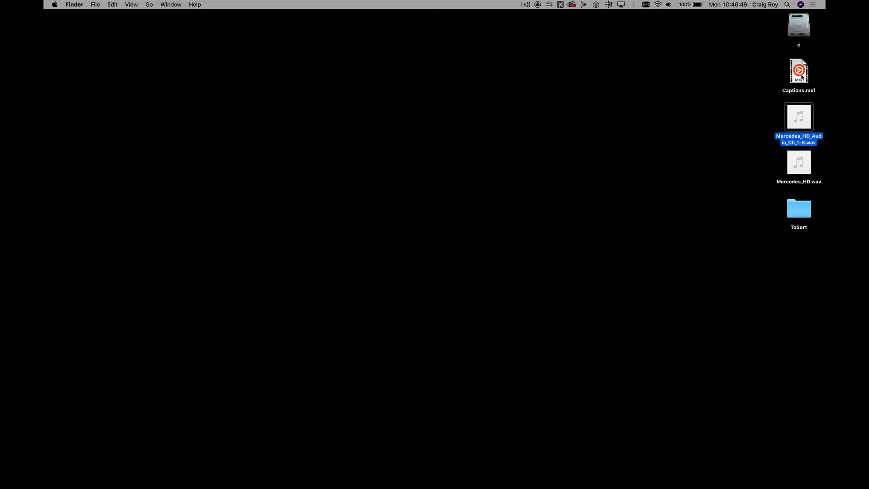
pyautogui.rightClick(801, 78)
pyautogui.moveTo(759, 84)
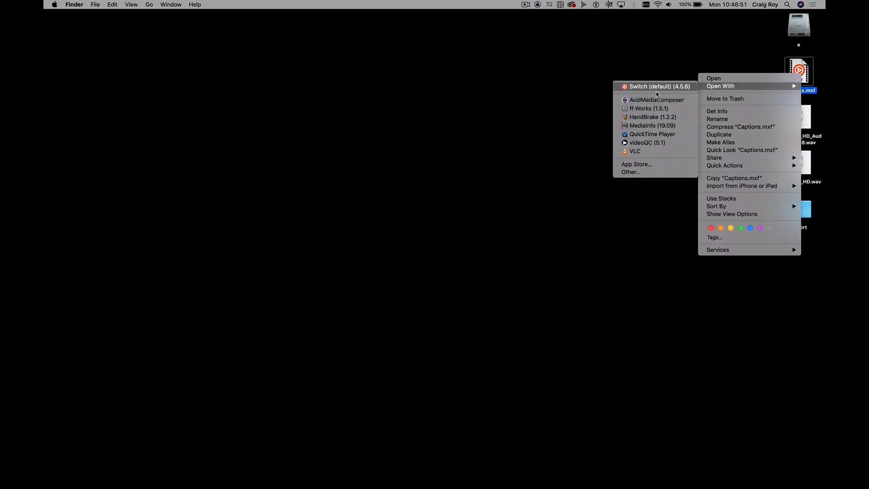
pyautogui.click(666, 129)
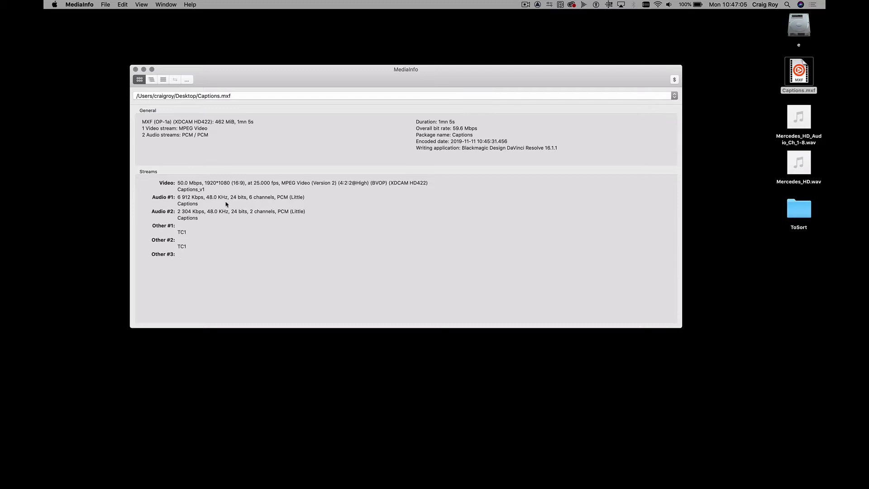
pyautogui.click(165, 81)
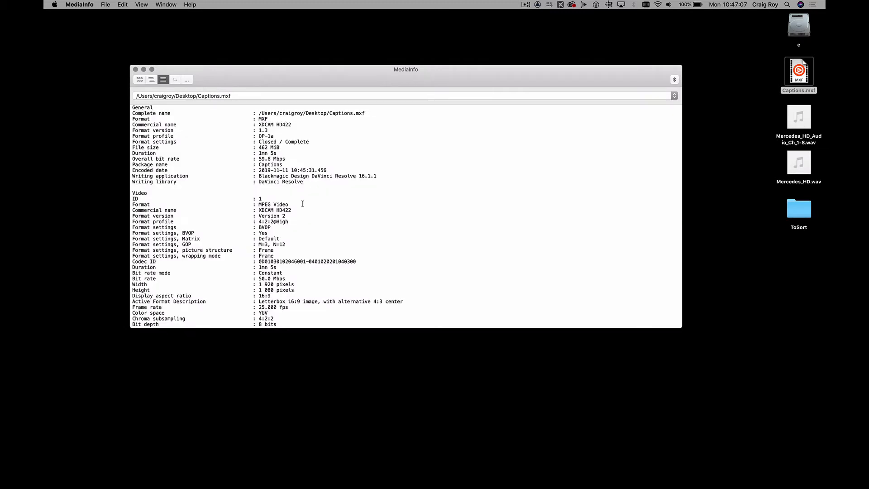
pyautogui.scroll(-15, 313, 161)
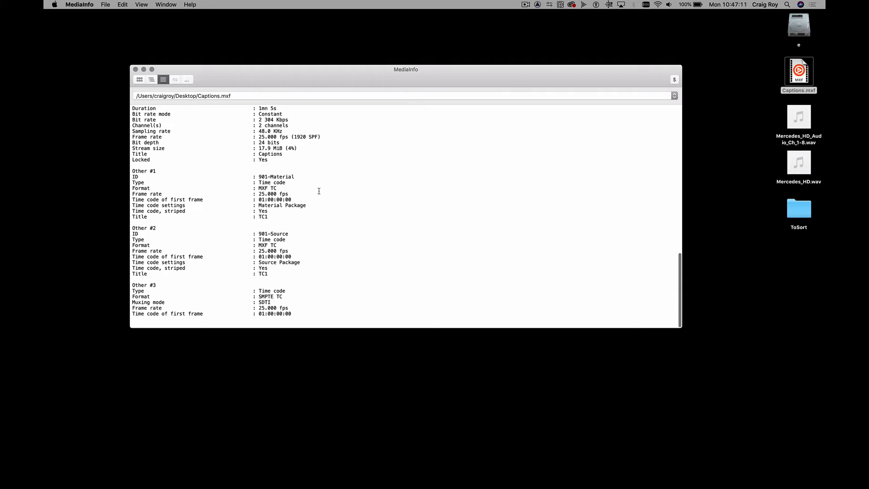
pyautogui.scroll(4, 319, 191)
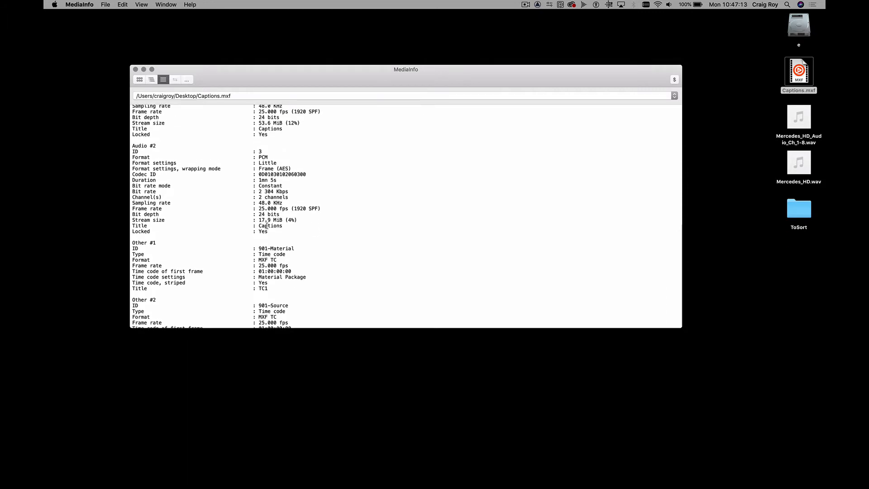
pyautogui.press('super+q')
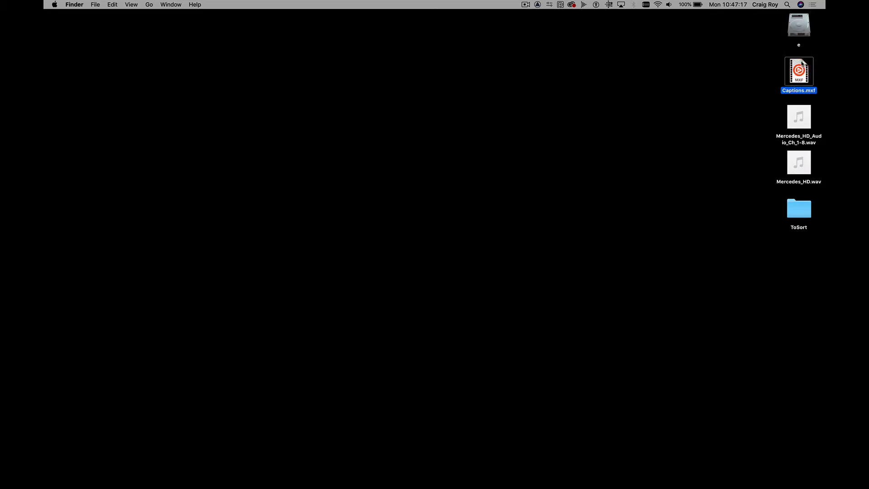
# - Open Captions.mxf in Switch, play it from about 01:00:19:15 to check the meters of both audio tracks, and quit Switch
pyautogui.doubleClick(801, 63)
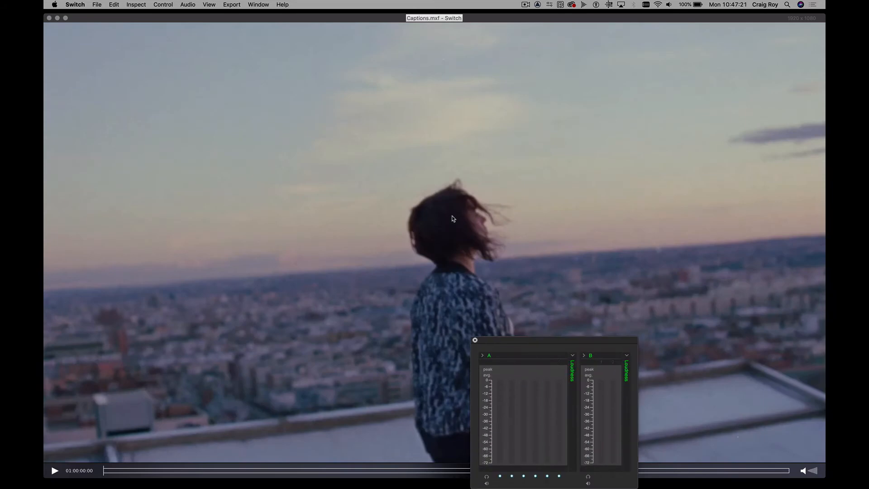
pyautogui.moveTo(551, 342); pyautogui.dragTo(660, 57)
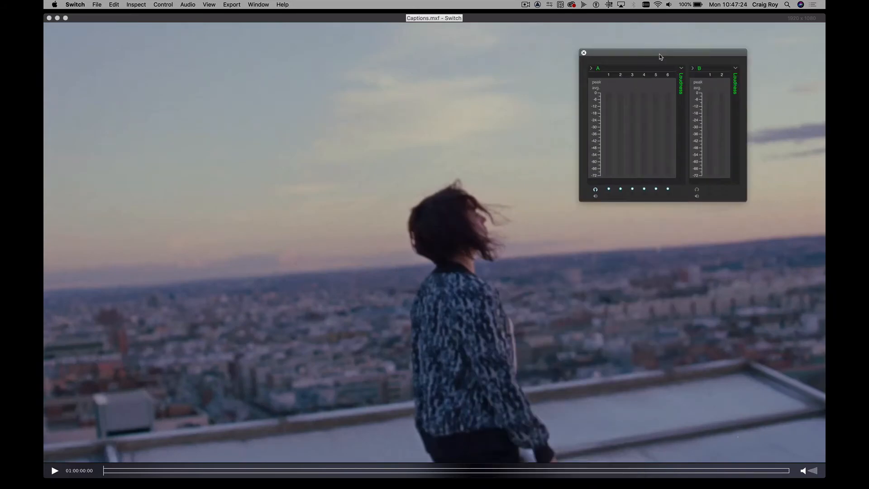
pyautogui.click(310, 471)
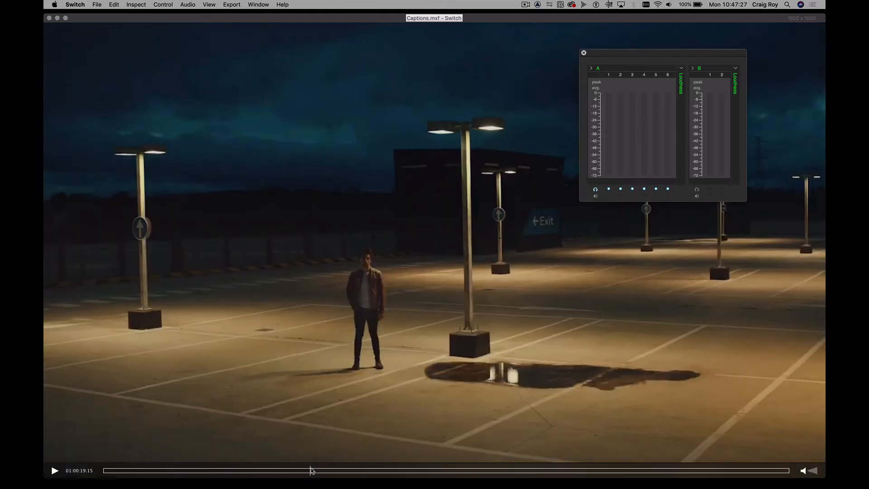
pyautogui.press('space')
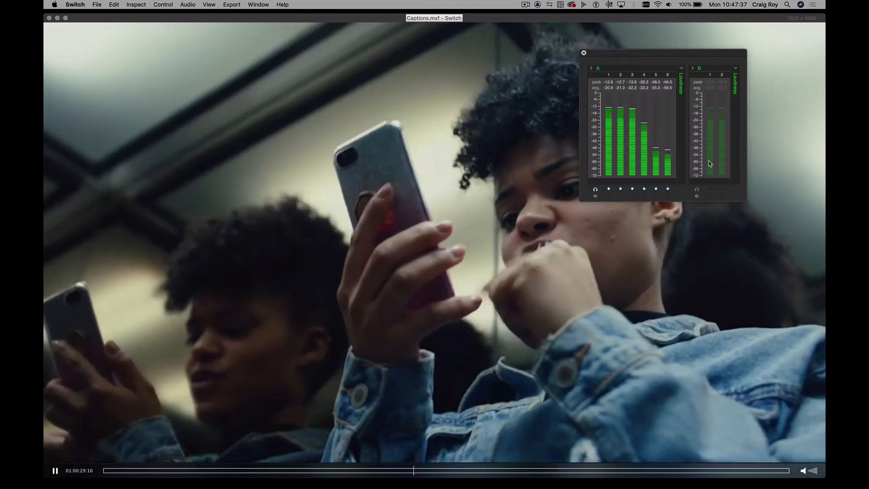
pyautogui.press('super+q')
# - Back in DaVinci Resolve, set the export format to QuickTime with the H.264 codec, keeping CEA-608 as the embedded caption codec
pyautogui.press('super+Tab')
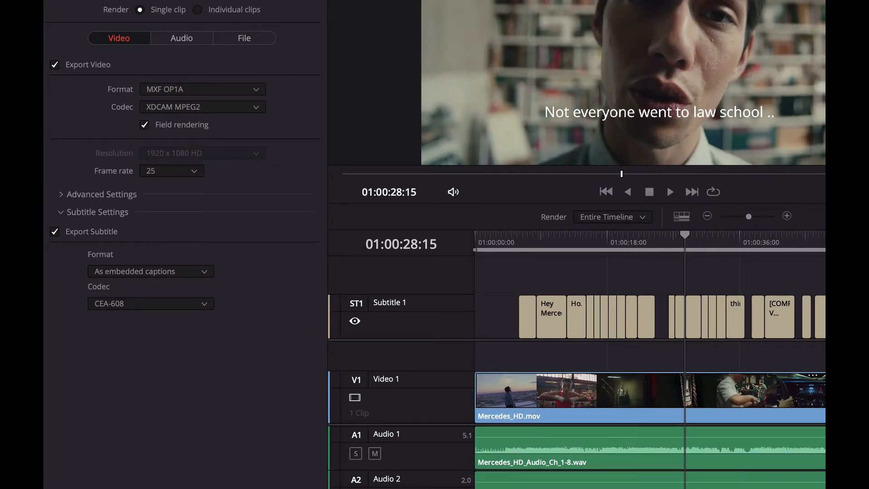
pyautogui.click(219, 92)
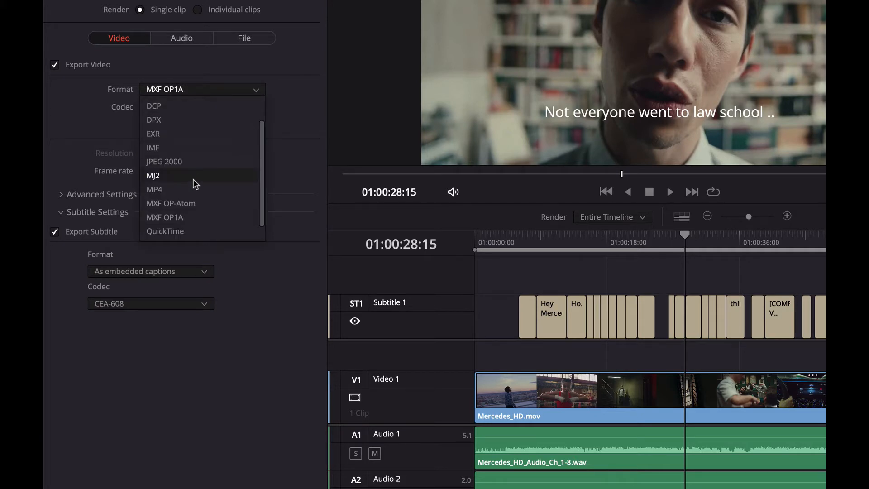
pyautogui.scroll(-1, 183, 211)
pyautogui.click(183, 217)
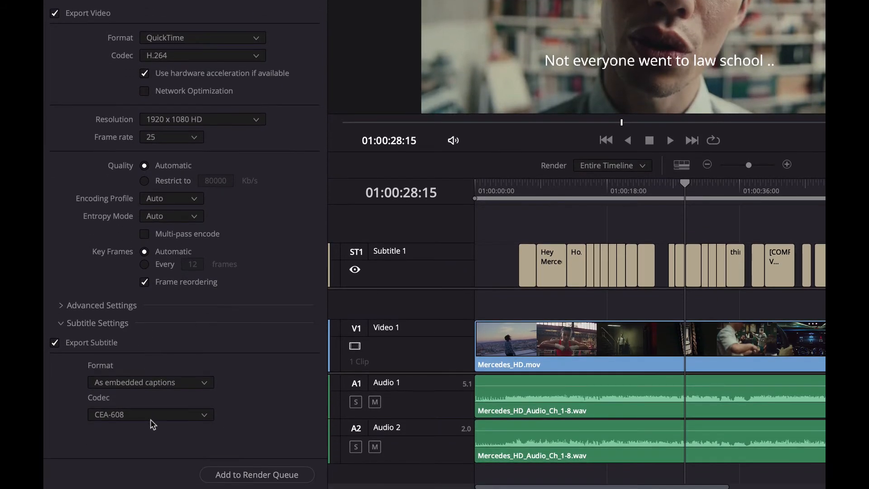
pyautogui.click(154, 415)
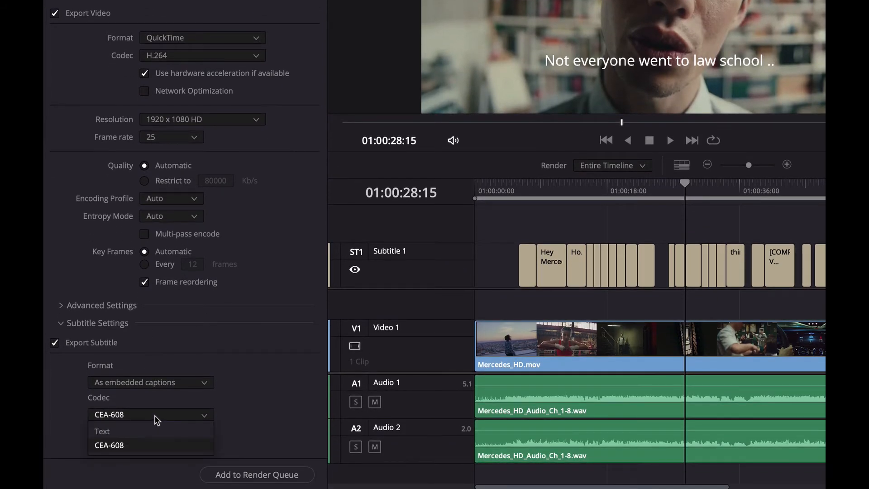
pyautogui.click(134, 447)
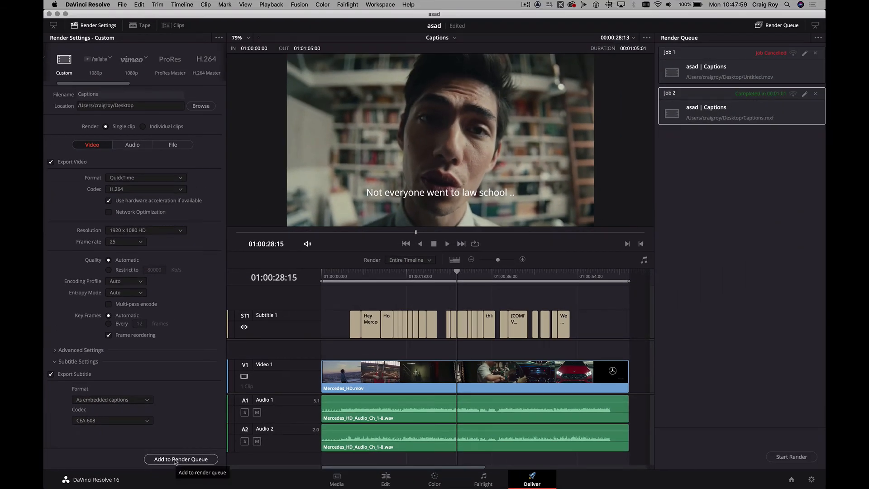
# - Check the audio output tracks, add the QuickTime export to the render queue and start rendering it
pyautogui.click(135, 144)
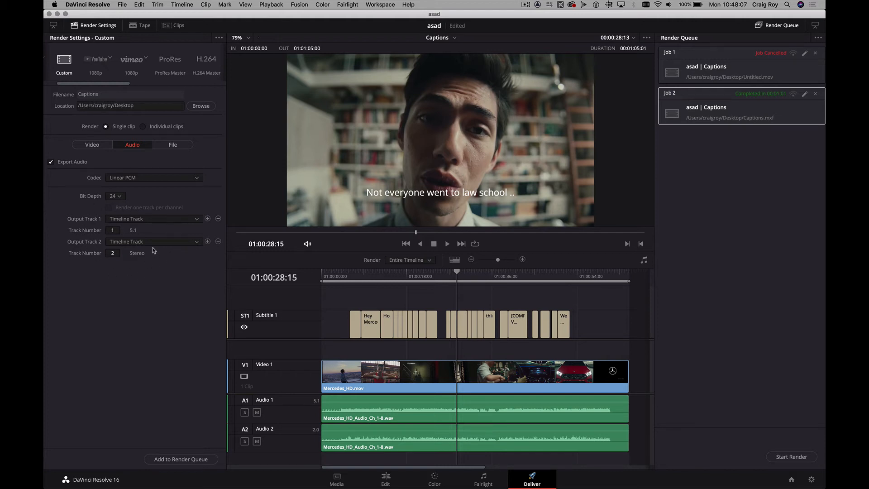
pyautogui.click(102, 145)
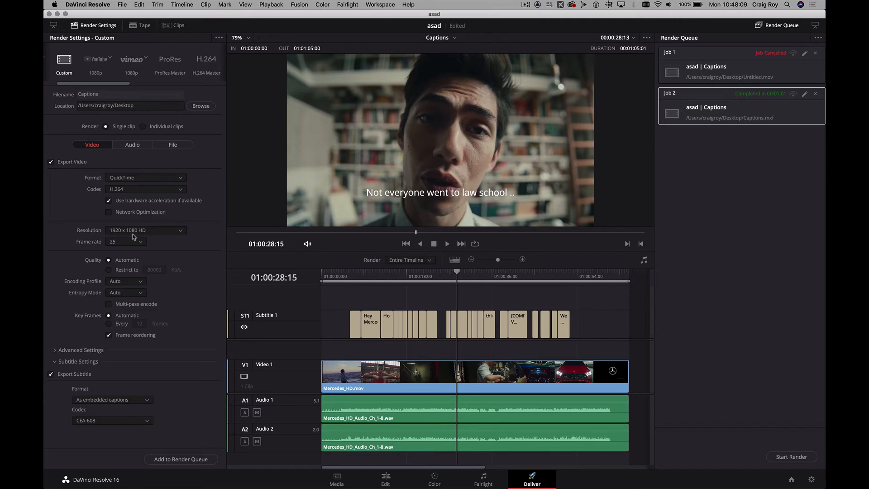
pyautogui.click(187, 460)
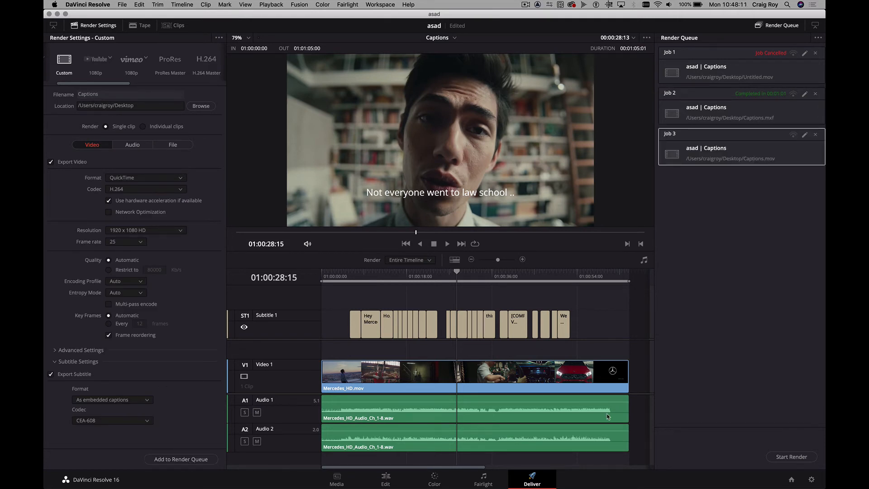
pyautogui.click(785, 457)
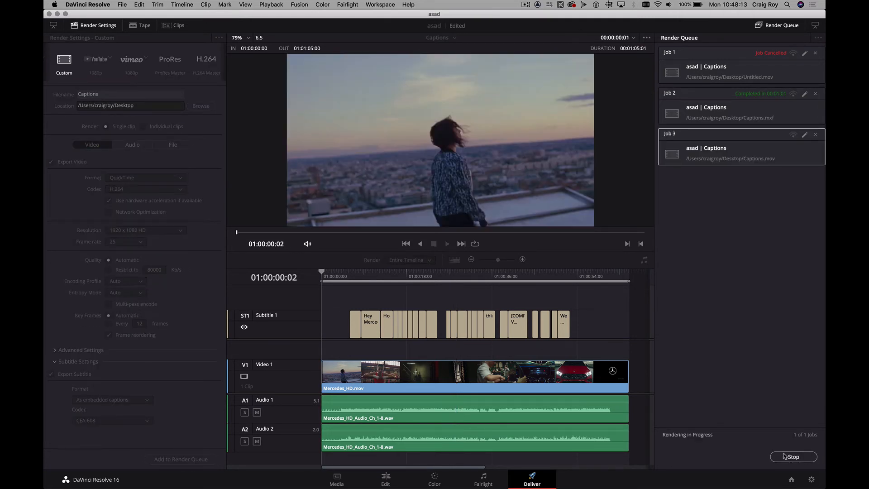